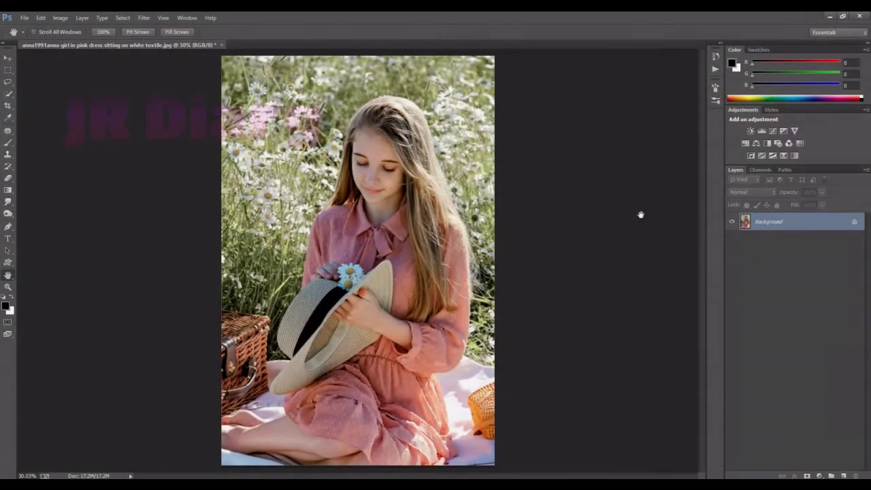
# Duplicate the Background layer so the portrait sits on a new Layer 1.
pyautogui.hotkey('ctrl', 'j')
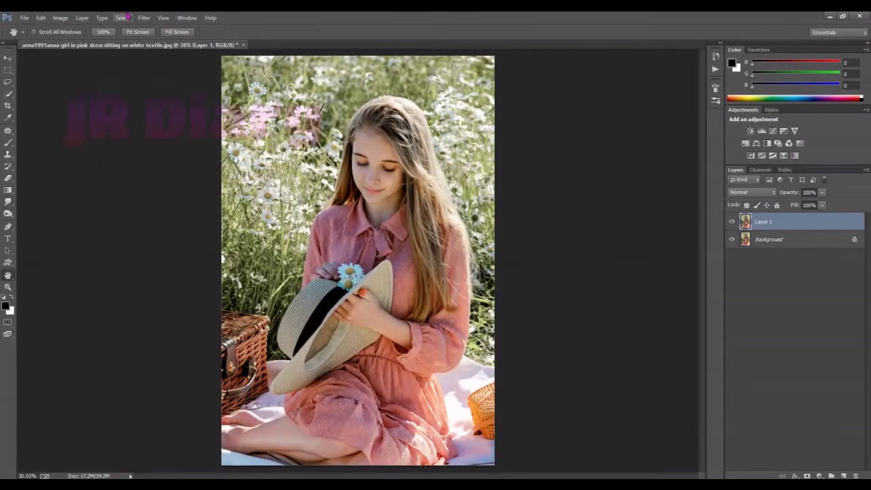
pyautogui.click(143, 18)
# Apply Camera Raw to Layer 1 with Temperature -5, Exposure +0.15 and Contrast -8.
pyautogui.click(167, 82)
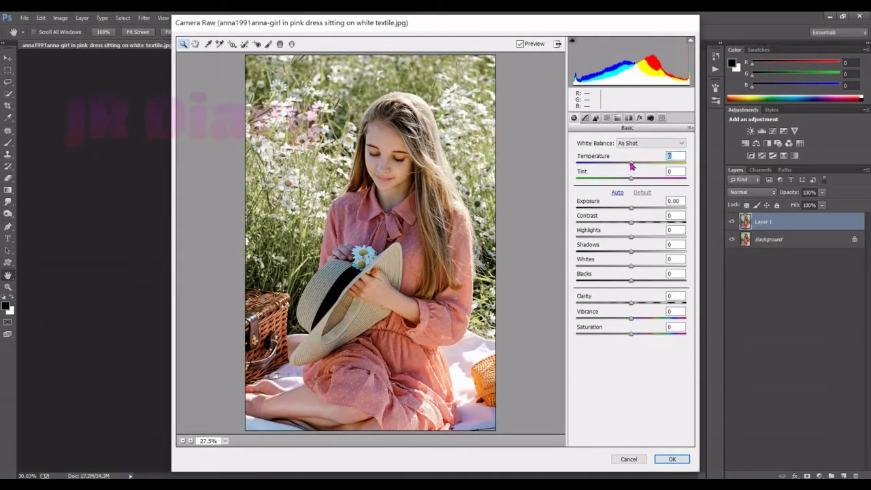
pyautogui.moveTo(631, 165); pyautogui.dragTo(628, 167)
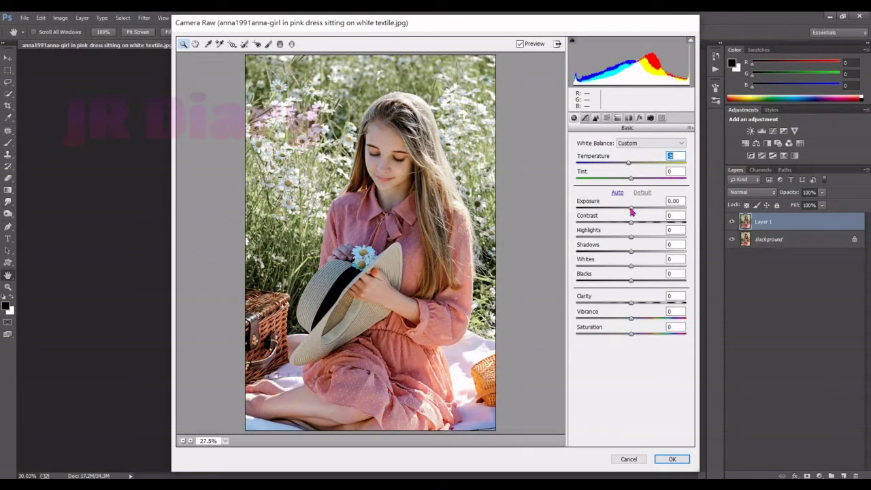
pyautogui.moveTo(631, 210); pyautogui.dragTo(632, 213)
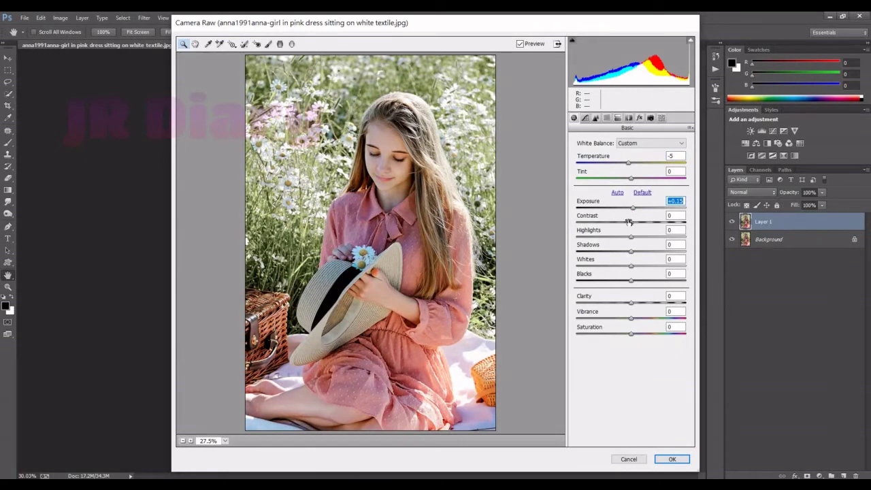
pyautogui.moveTo(629, 225); pyautogui.dragTo(632, 238)
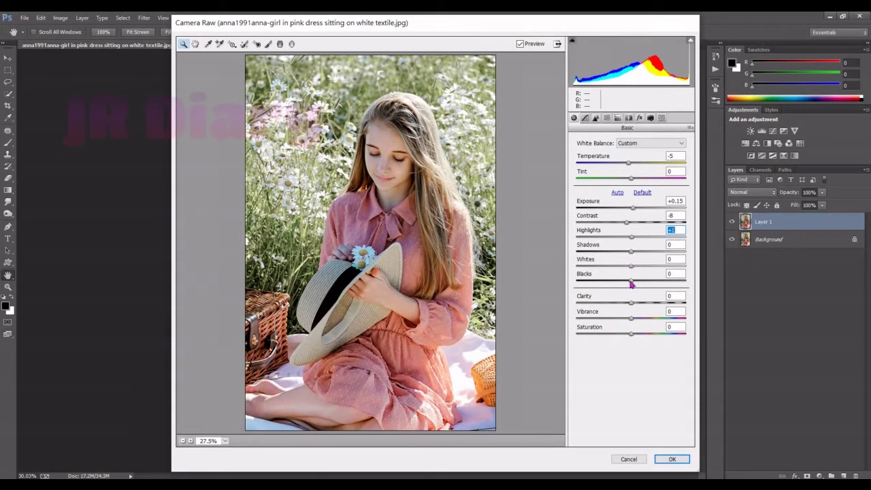
# Lift Blacks to +53 and Shadows to +23, and lower Clarity for a softer look.
pyautogui.moveTo(632, 281)
pyautogui.mouseDown()
pyautogui.moveTo(622, 285)
pyautogui.moveTo(659, 281)
pyautogui.mouseUp()
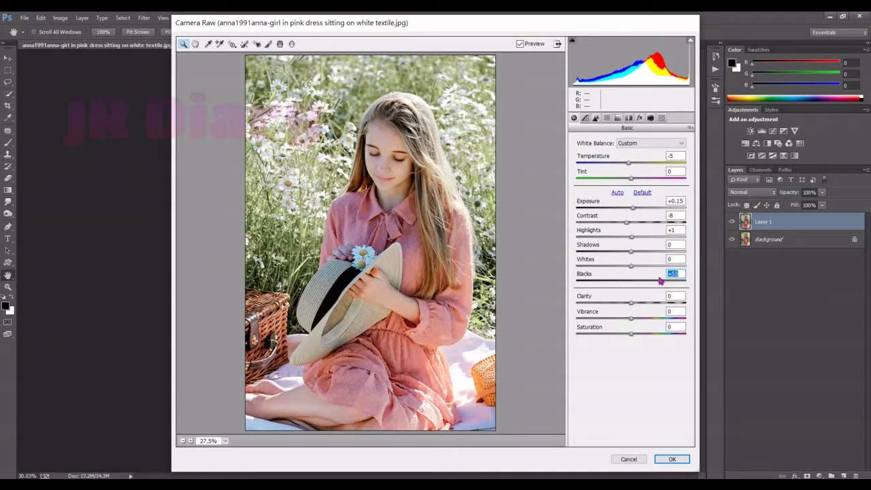
pyautogui.moveTo(632, 254)
pyautogui.mouseDown()
pyautogui.moveTo(641, 253)
pyautogui.moveTo(627, 239)
pyautogui.mouseUp()
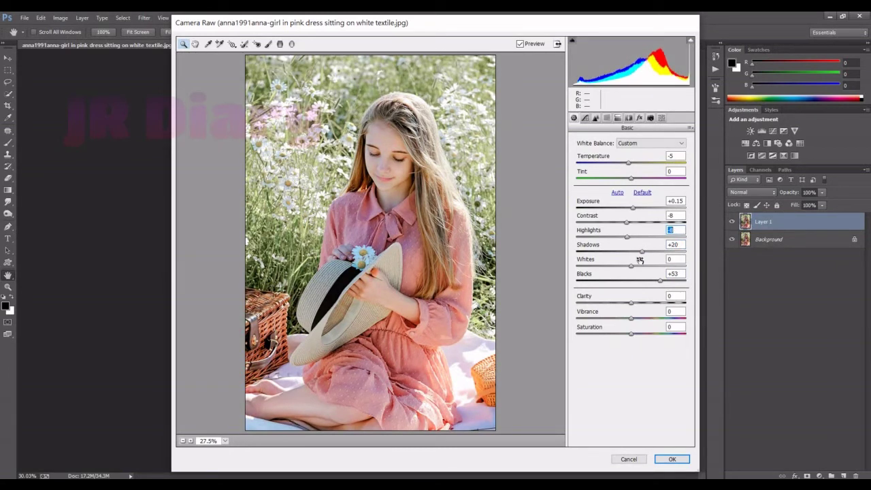
pyautogui.moveTo(641, 252); pyautogui.dragTo(645, 252)
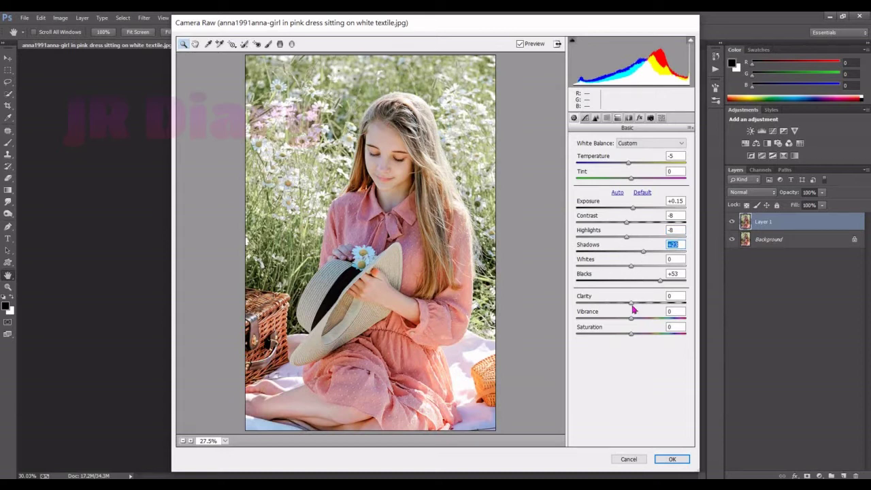
pyautogui.moveTo(631, 304); pyautogui.dragTo(634, 303)
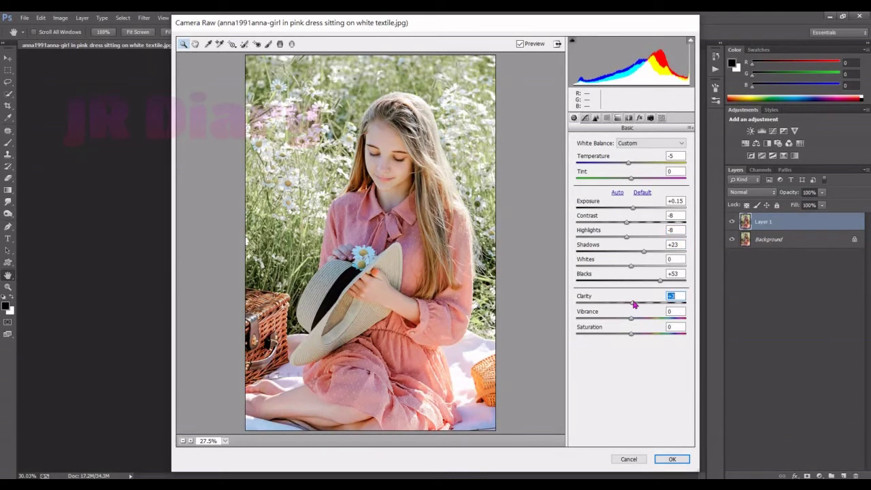
# Lower the point tone curve's top point to output 250.
pyautogui.click(595, 119)
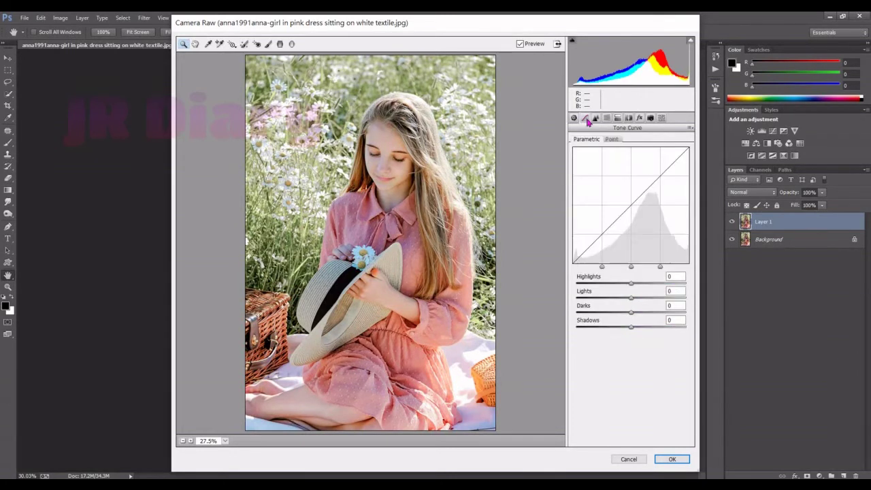
pyautogui.click(611, 139)
pyautogui.moveTo(689, 179); pyautogui.dragTo(689, 179)
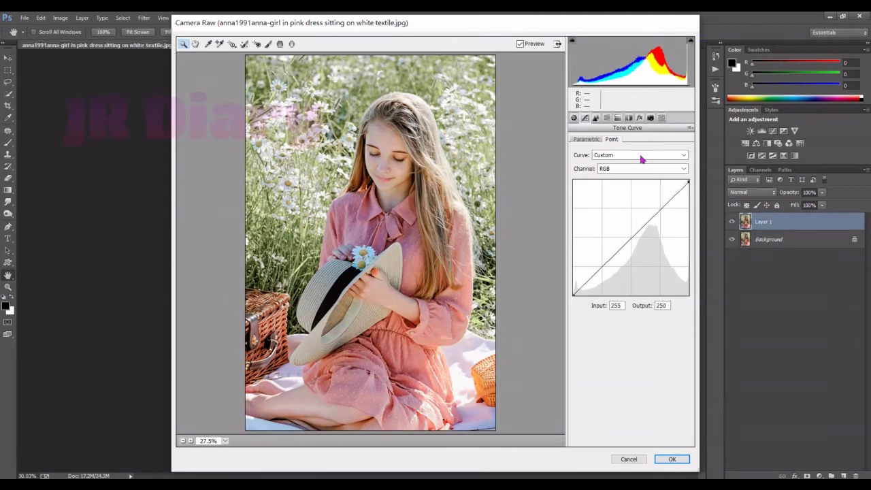
# Raise Luminance noise reduction slightly in the Detail settings.
pyautogui.click(596, 118)
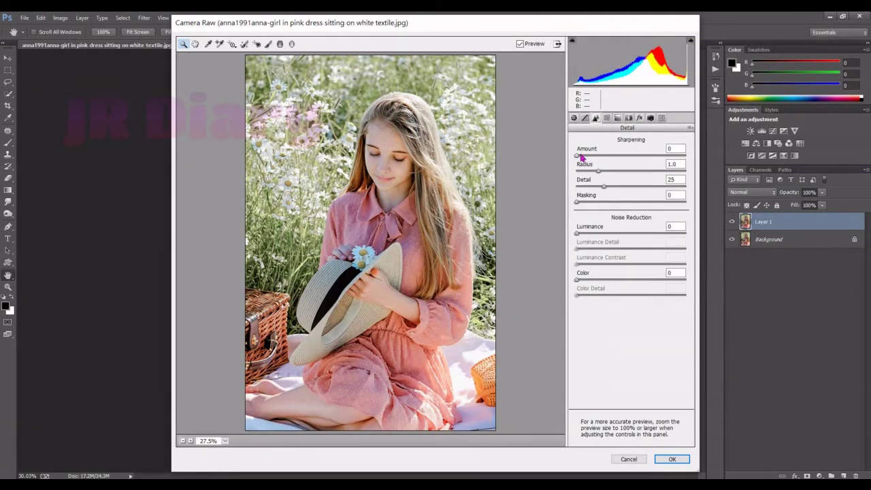
pyautogui.moveTo(577, 233); pyautogui.dragTo(590, 235)
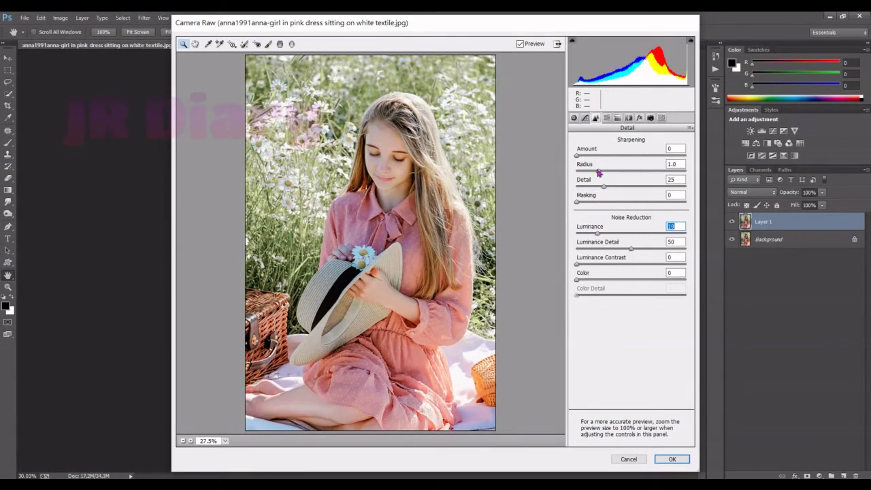
pyautogui.click(608, 119)
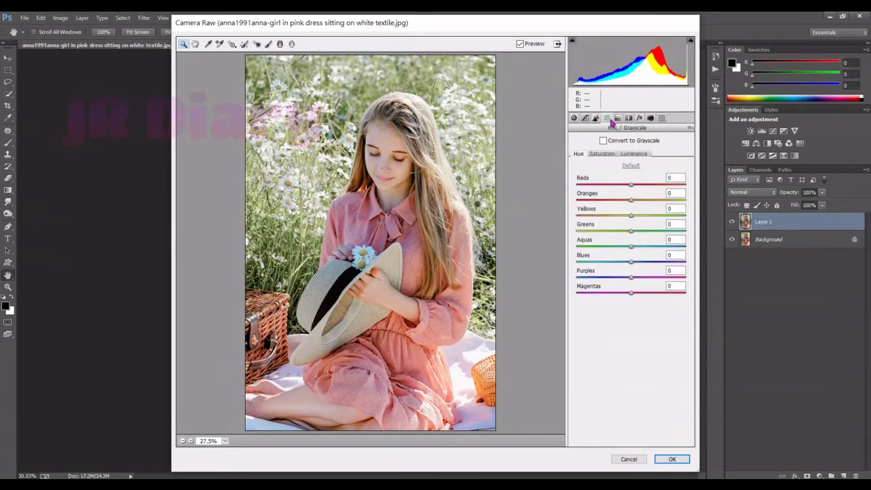
# Desaturate Greens to -60 and Oranges slightly in HSL Saturation.
pyautogui.click(603, 155)
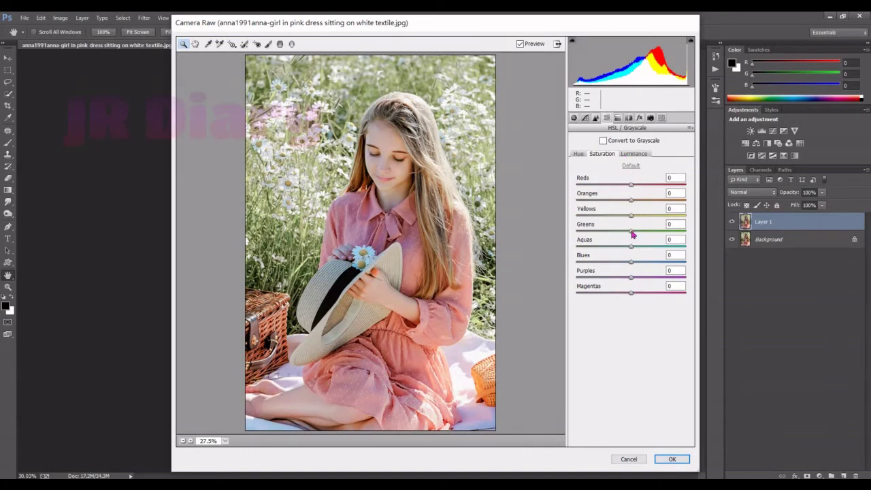
pyautogui.moveTo(632, 235); pyautogui.dragTo(600, 235)
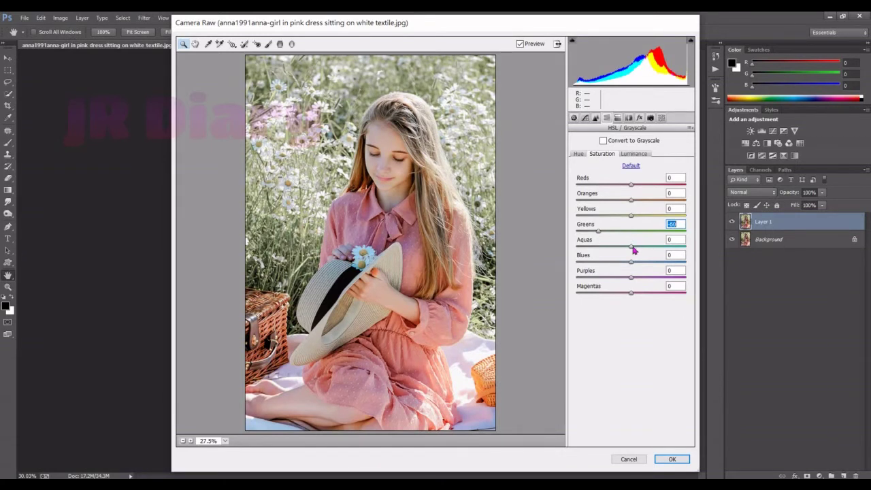
pyautogui.click(632, 247)
pyautogui.moveTo(632, 203); pyautogui.dragTo(626, 204)
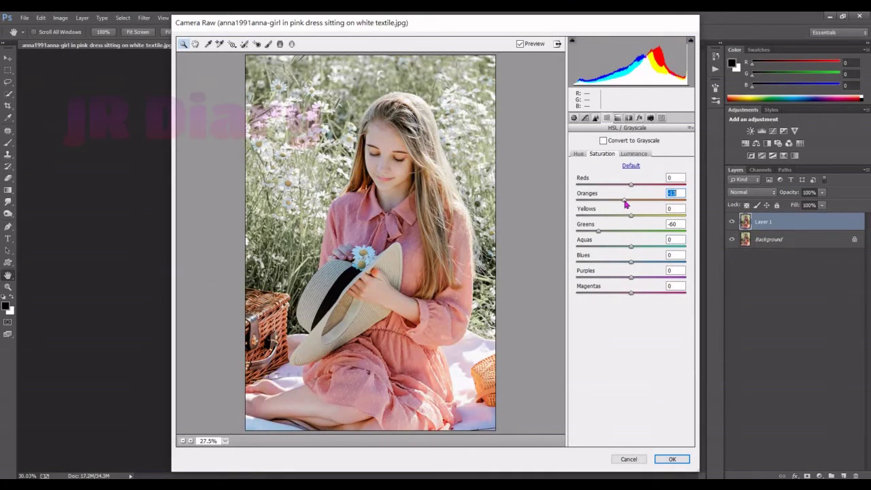
# Set HSL Luminance to Oranges +31, Yellows +21, Greens -11, Aquas -15.
pyautogui.click(630, 155)
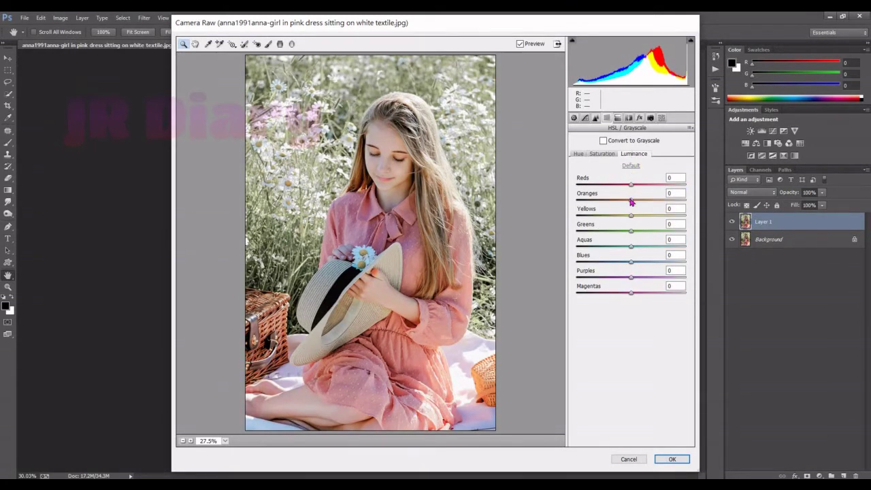
pyautogui.moveTo(631, 201)
pyautogui.mouseDown()
pyautogui.moveTo(648, 202)
pyautogui.moveTo(644, 216)
pyautogui.mouseUp()
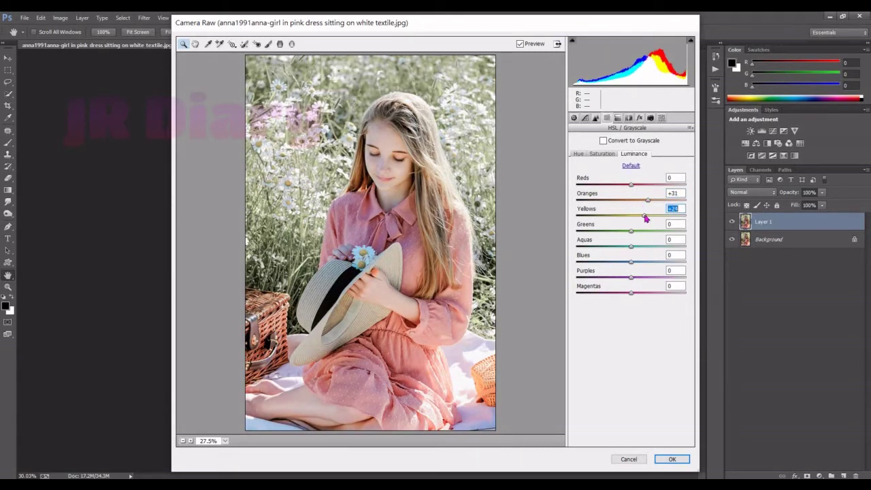
pyautogui.moveTo(631, 231); pyautogui.dragTo(626, 232)
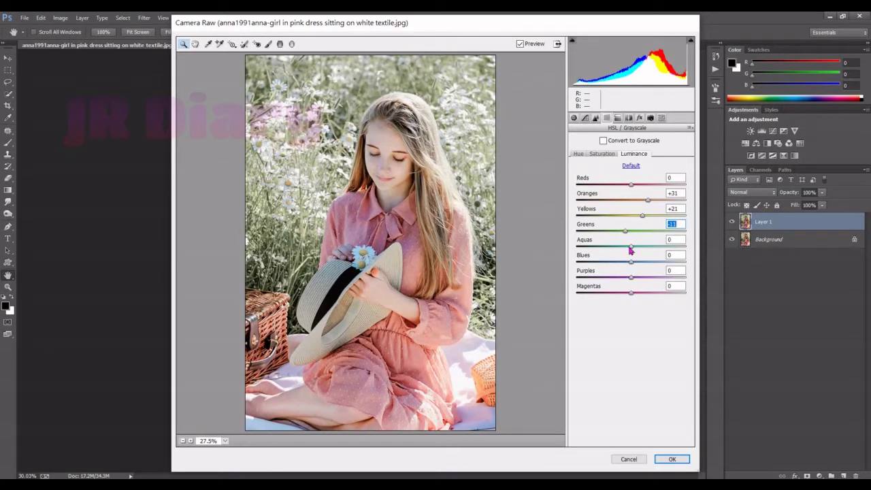
pyautogui.moveTo(631, 246); pyautogui.dragTo(622, 247)
# Shift hues to Greens +18, Yellows +8, Oranges +18, with Reds nudged up.
pyautogui.click(578, 153)
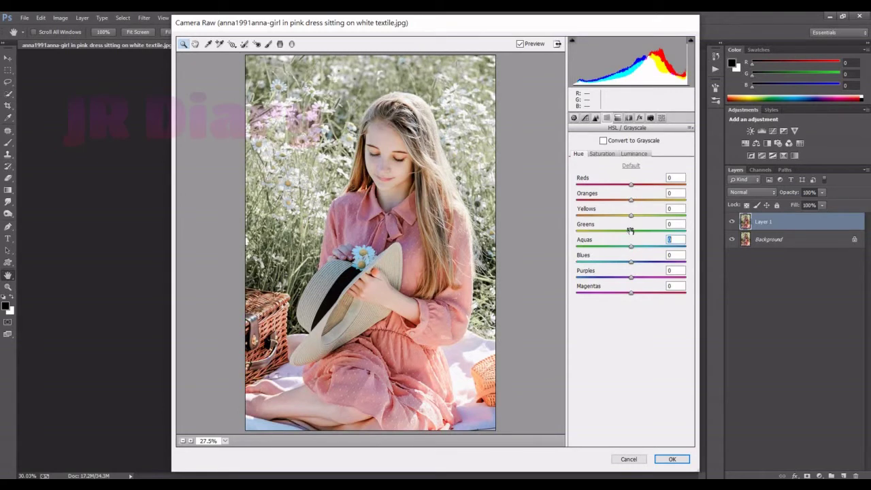
pyautogui.moveTo(632, 232)
pyautogui.mouseDown()
pyautogui.moveTo(641, 232)
pyautogui.moveTo(633, 200)
pyautogui.moveTo(643, 202)
pyautogui.mouseUp()
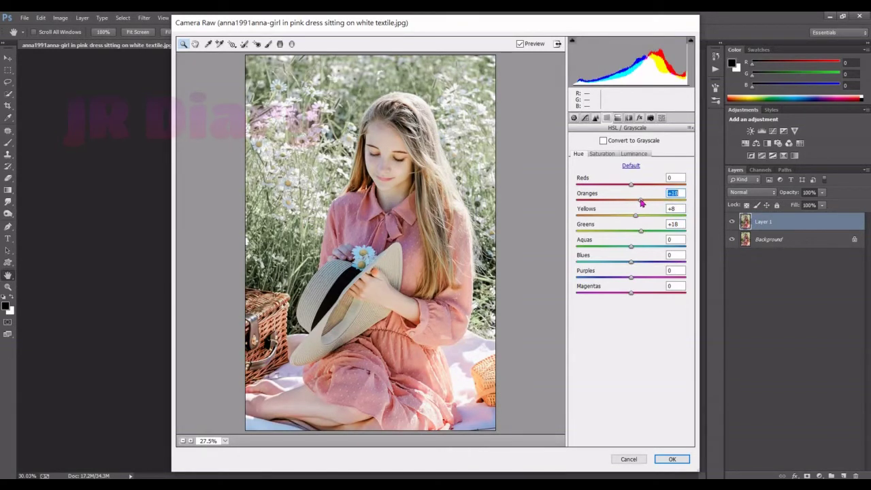
pyautogui.moveTo(632, 184); pyautogui.dragTo(636, 186)
# Ease Oranges luminance to +27 and brighten Reds to +6.
pyautogui.click(634, 154)
pyautogui.click(647, 203)
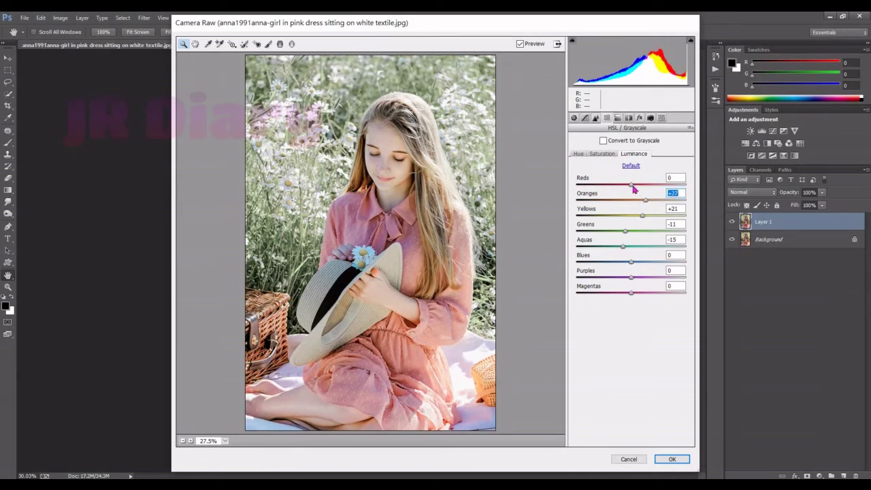
pyautogui.moveTo(632, 185); pyautogui.dragTo(636, 185)
# Split-tone highlights at hue 177, saturation 4, with slight shadow saturation.
pyautogui.click(628, 118)
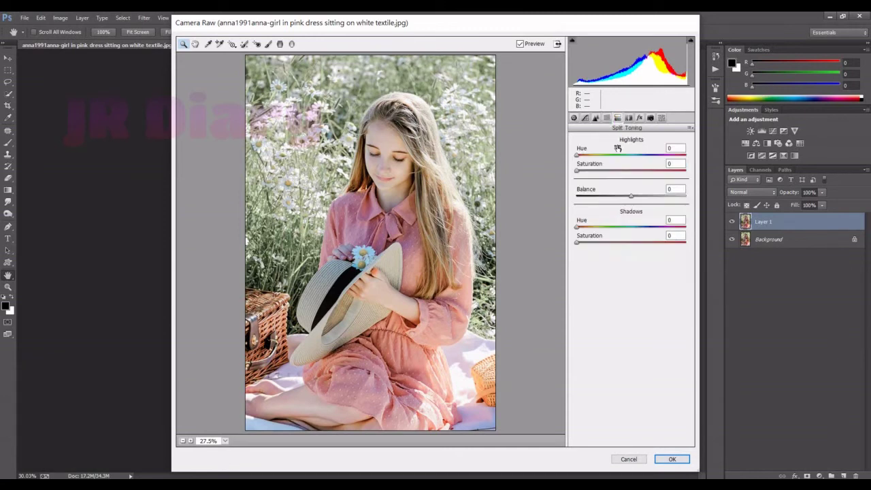
pyautogui.moveTo(578, 156); pyautogui.dragTo(632, 162)
pyautogui.click(577, 173)
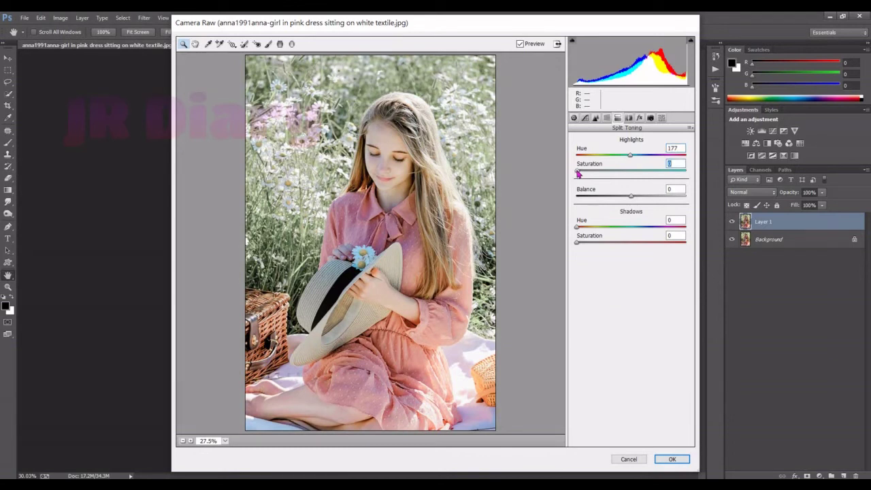
pyautogui.moveTo(578, 172); pyautogui.dragTo(583, 174)
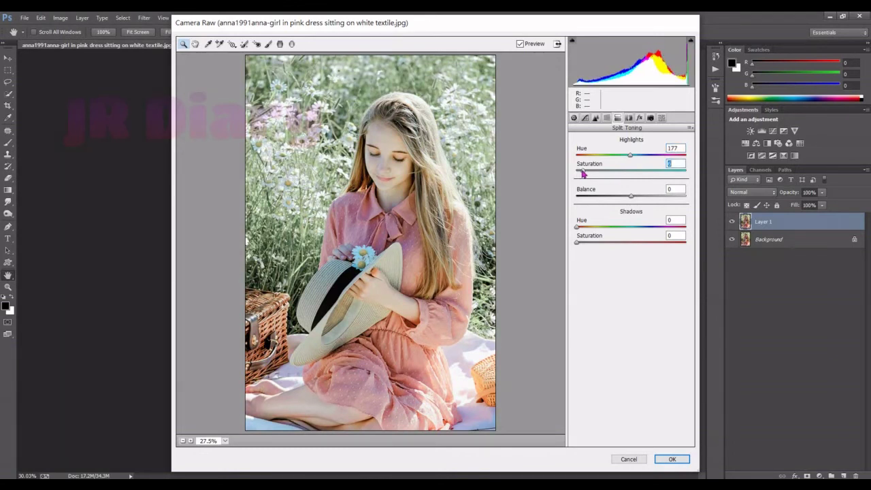
pyautogui.moveTo(582, 174); pyautogui.dragTo(581, 174)
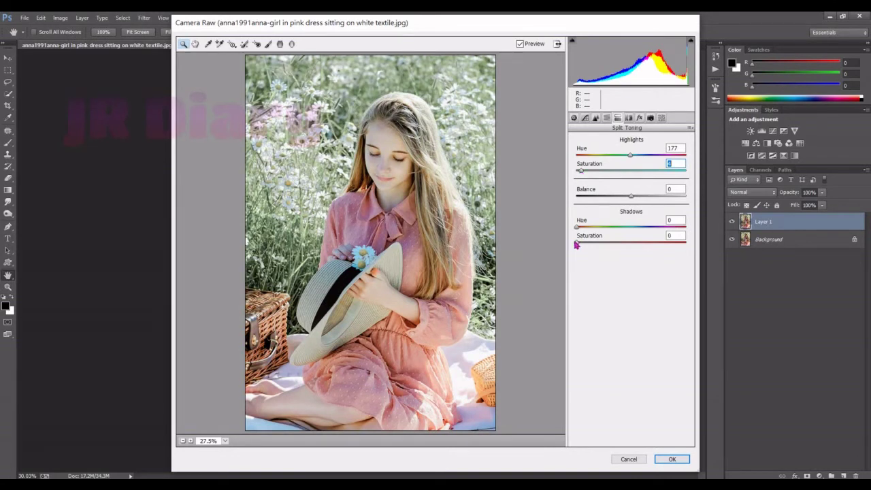
pyautogui.moveTo(577, 244); pyautogui.dragTo(580, 246)
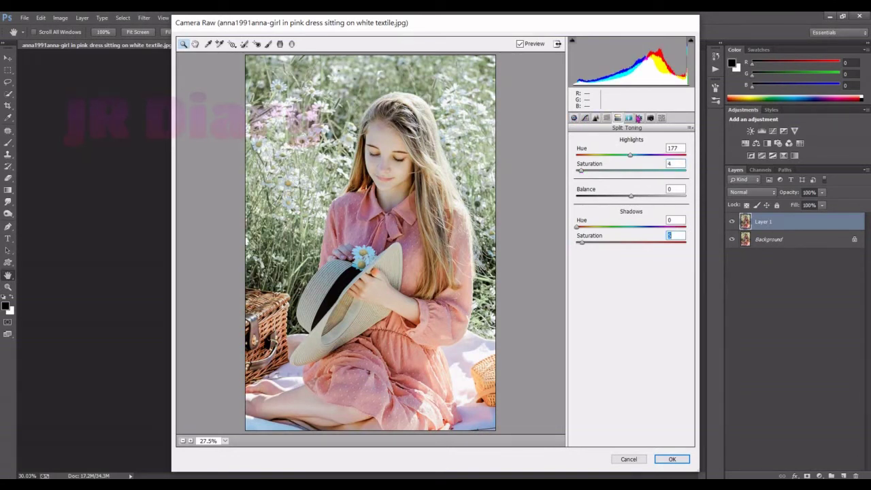
pyautogui.click(640, 118)
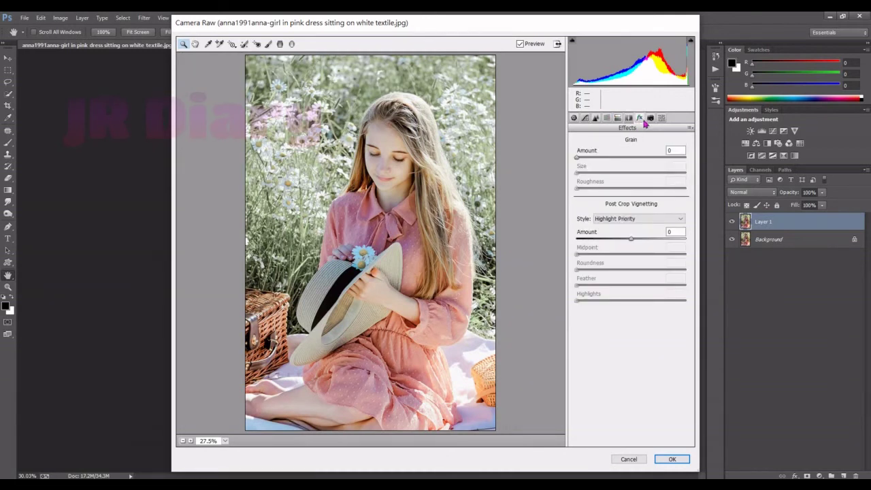
# In Camera Calibration, tint shadows toward magenta and shift Red and Green primary hues negative.
pyautogui.click(650, 119)
pyautogui.moveTo(633, 179); pyautogui.dragTo(637, 179)
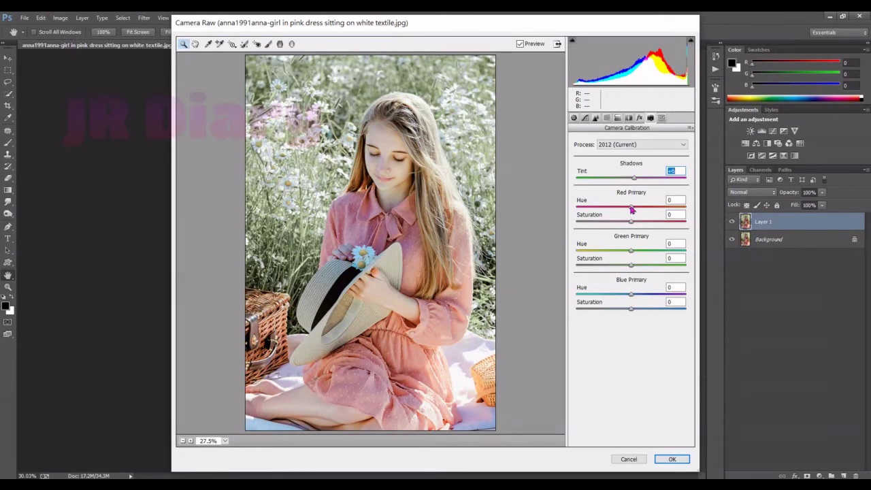
pyautogui.moveTo(631, 210)
pyautogui.mouseDown()
pyautogui.moveTo(622, 211)
pyautogui.moveTo(630, 224)
pyautogui.moveTo(620, 226)
pyautogui.mouseUp()
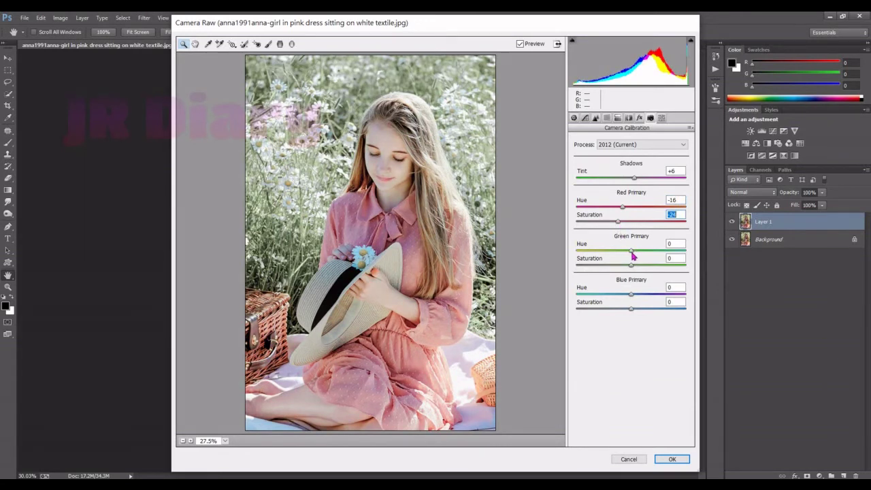
pyautogui.moveTo(631, 252)
pyautogui.mouseDown()
pyautogui.moveTo(619, 252)
pyautogui.moveTo(627, 269)
pyautogui.mouseUp()
# Set Blue Primary Hue +28, Saturation +10, and Shadows Tint +11.
pyautogui.moveTo(632, 294); pyautogui.dragTo(647, 298)
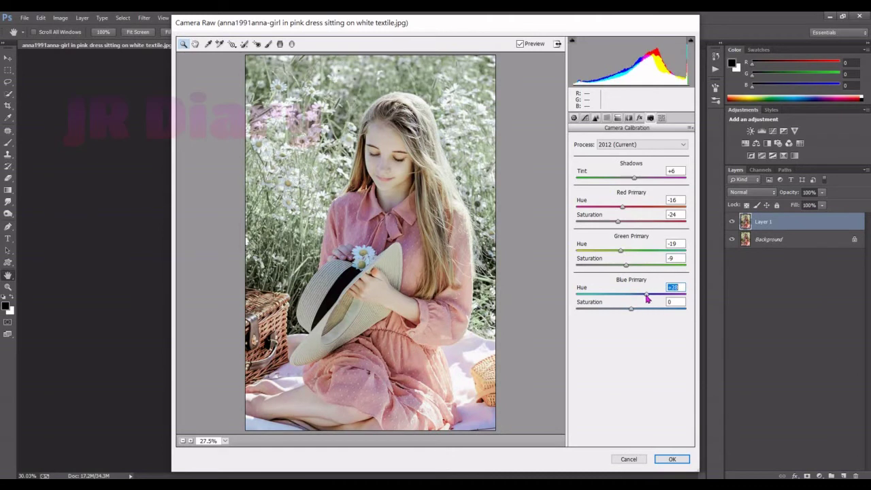
pyautogui.click(632, 309)
pyautogui.moveTo(633, 311); pyautogui.dragTo(638, 311)
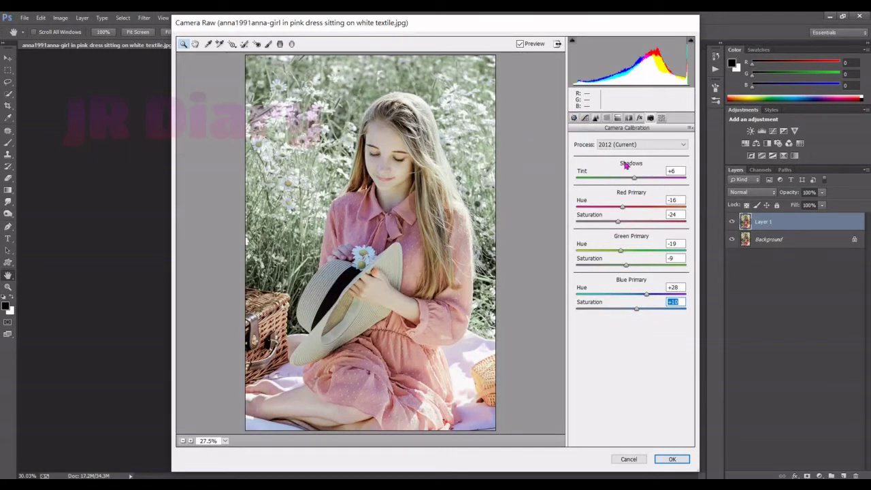
pyautogui.moveTo(635, 177); pyautogui.dragTo(638, 179)
pyautogui.click(573, 118)
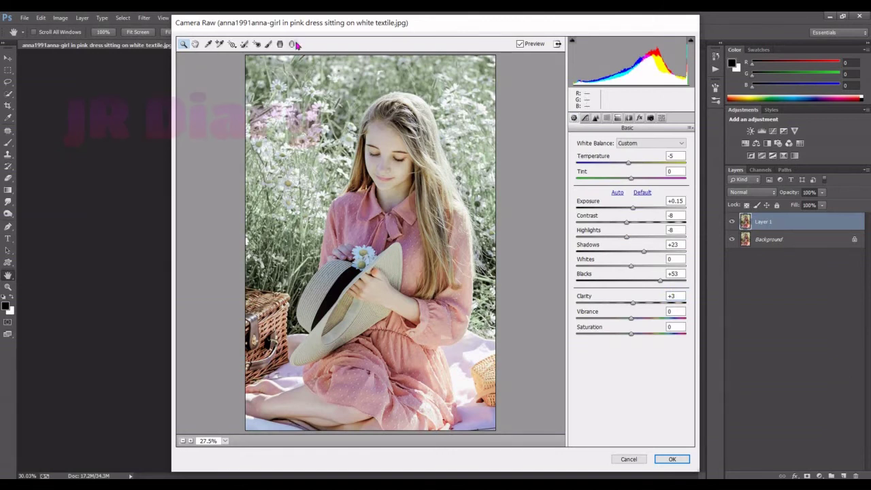
# Draw a radial filter around the girl's face, effect Inside, Exposure +0.35.
pyautogui.press('j')
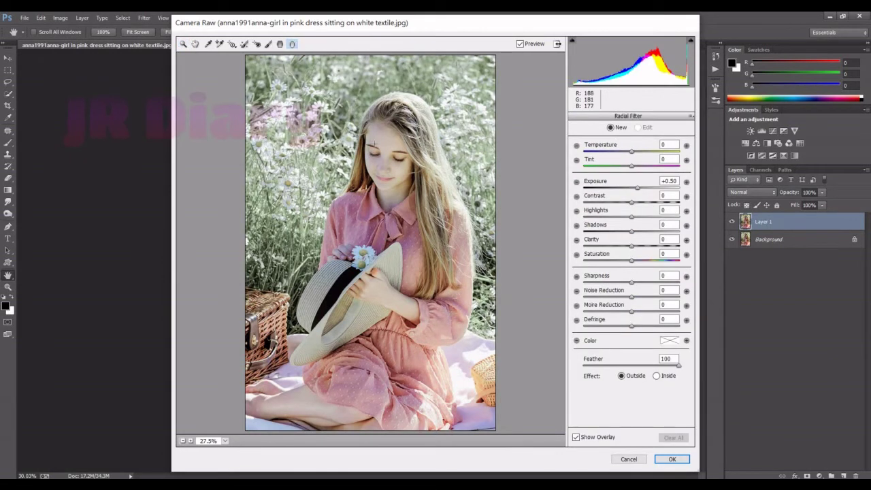
pyautogui.moveTo(373, 144); pyautogui.dragTo(416, 202)
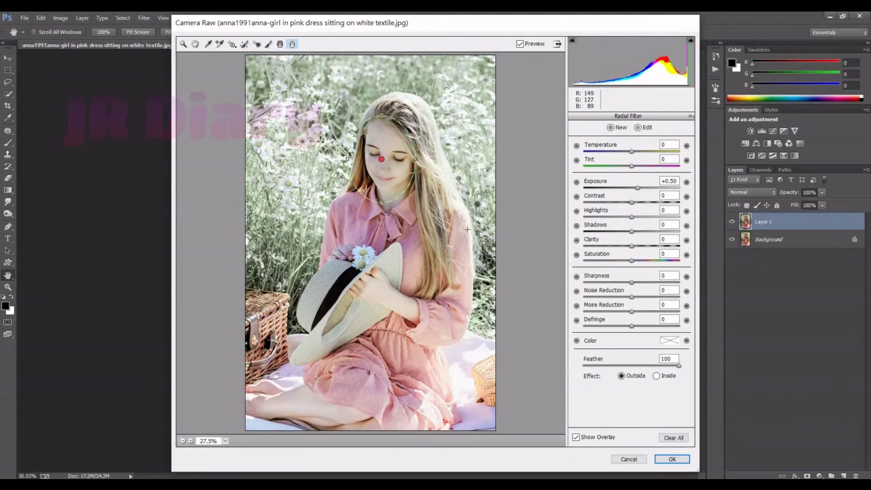
pyautogui.click(656, 375)
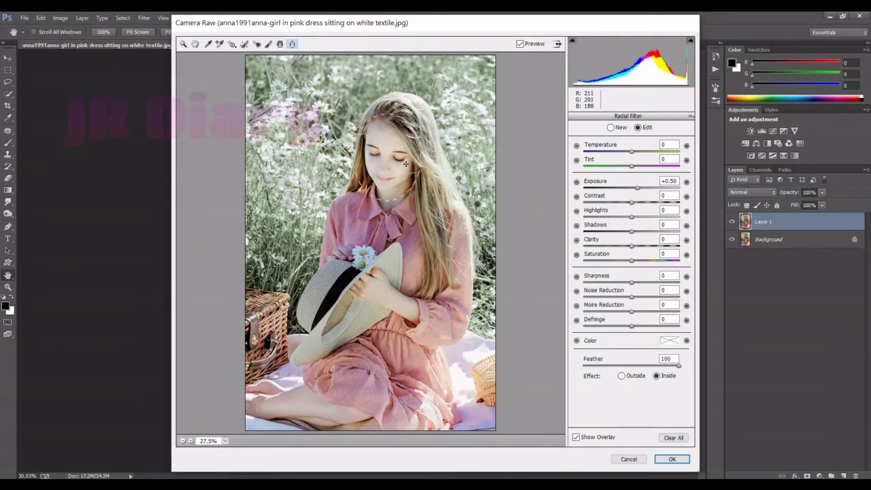
pyautogui.click(637, 193)
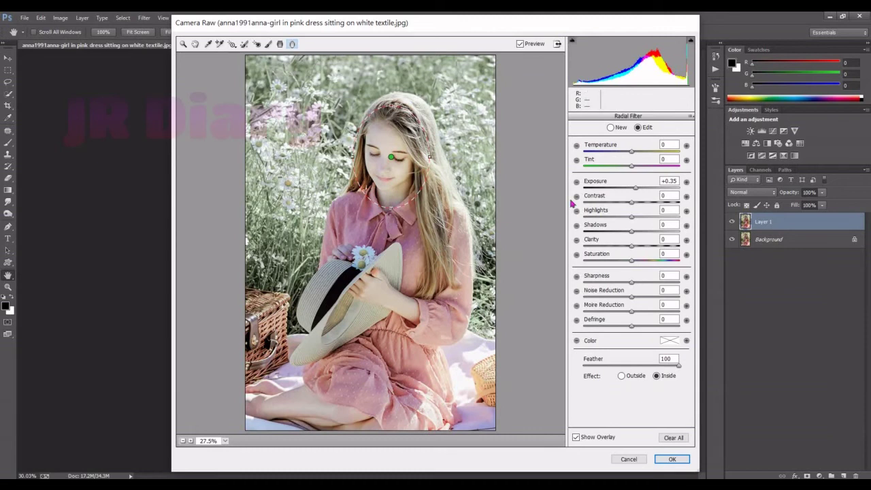
# Add a second radial filter over the hat and hands at +0.75 exposure, repositioned and resized.
pyautogui.click(611, 128)
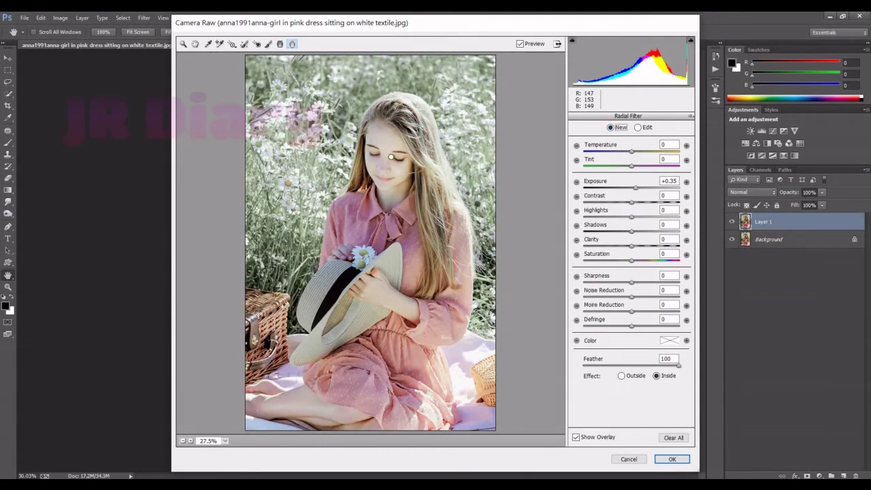
pyautogui.moveTo(335, 279); pyautogui.dragTo(361, 324)
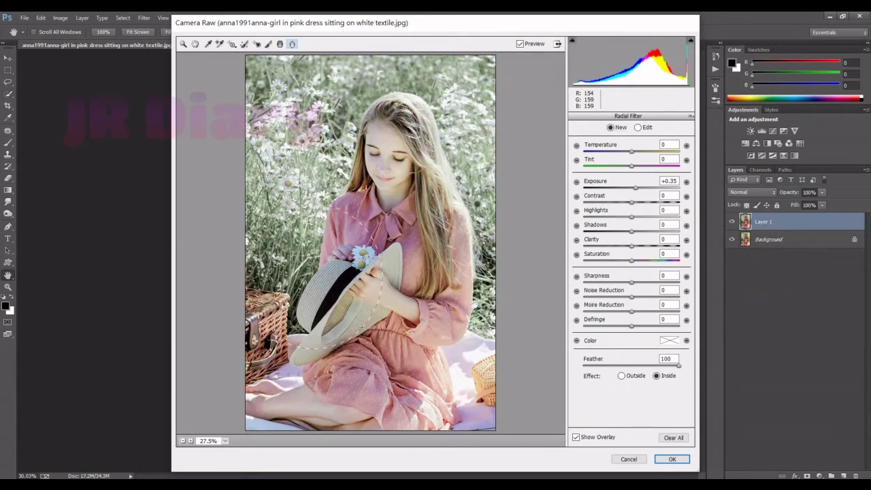
pyautogui.moveTo(633, 189); pyautogui.dragTo(643, 192)
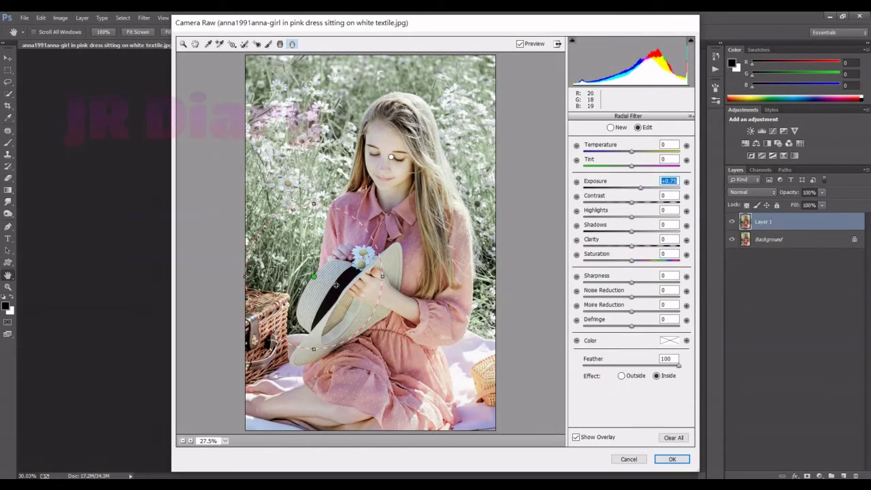
pyautogui.press('Return')
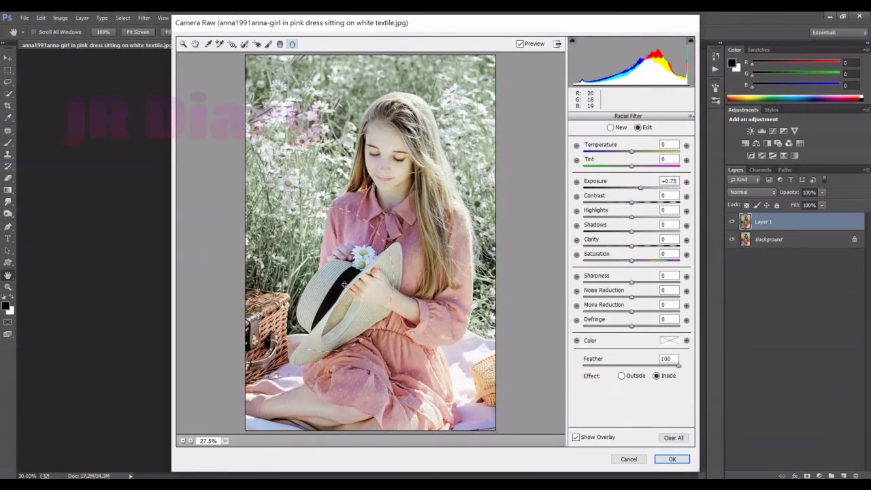
pyautogui.moveTo(350, 292)
pyautogui.mouseDown()
pyautogui.moveTo(369, 294)
pyautogui.moveTo(391, 158)
pyautogui.mouseUp()
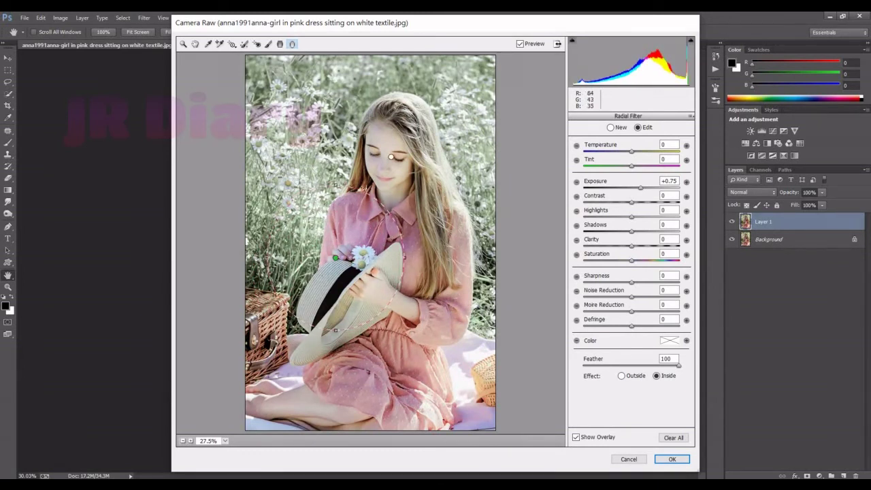
pyautogui.moveTo(340, 183)
pyautogui.mouseDown()
pyautogui.moveTo(371, 220)
pyautogui.moveTo(365, 229)
pyautogui.mouseUp()
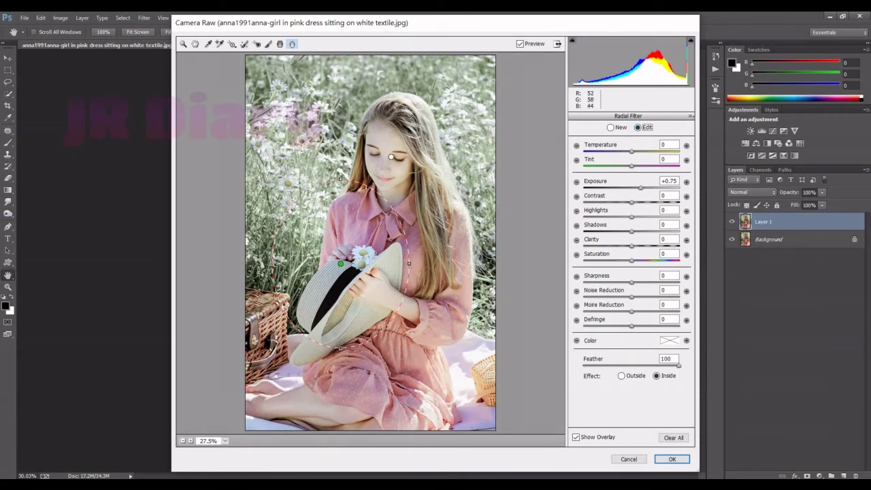
# Draw a large radial filter over the girl with Exposure +0.15, Temperature +4, slight magenta tint.
pyautogui.click(611, 128)
pyautogui.moveTo(339, 223); pyautogui.dragTo(421, 338)
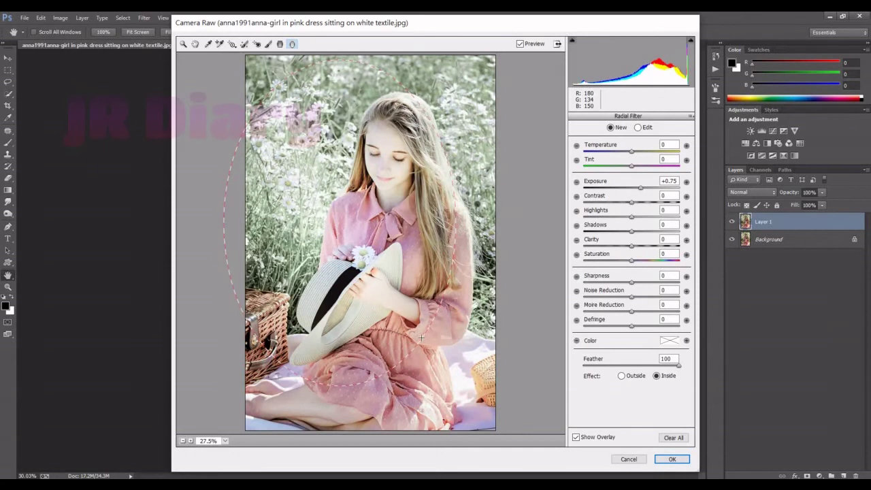
pyautogui.moveTo(421, 337); pyautogui.dragTo(436, 335)
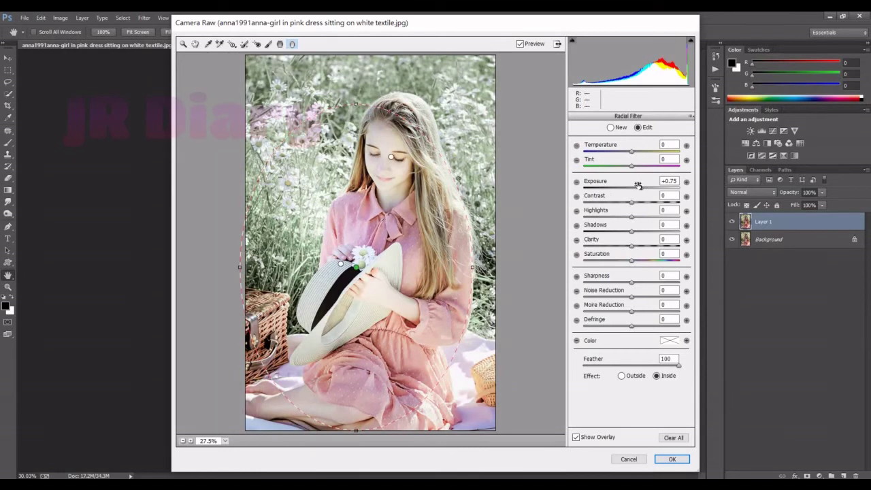
pyautogui.moveTo(638, 185); pyautogui.dragTo(633, 192)
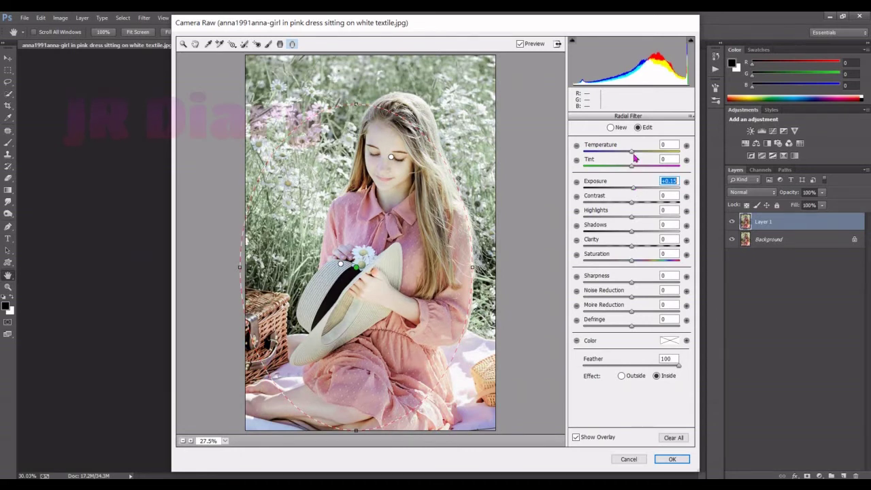
pyautogui.moveTo(632, 151); pyautogui.dragTo(633, 152)
pyautogui.click(632, 167)
pyautogui.moveTo(633, 167); pyautogui.dragTo(639, 170)
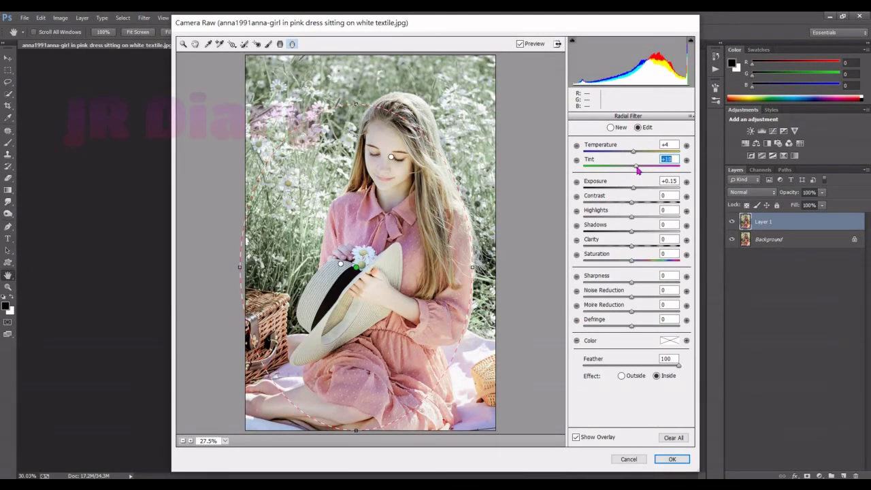
pyautogui.moveTo(638, 170); pyautogui.dragTo(636, 171)
# Add a post-crop vignette: Amount -33, Midpoint 30, Feather 63, then return to Basic.
pyautogui.click(183, 43)
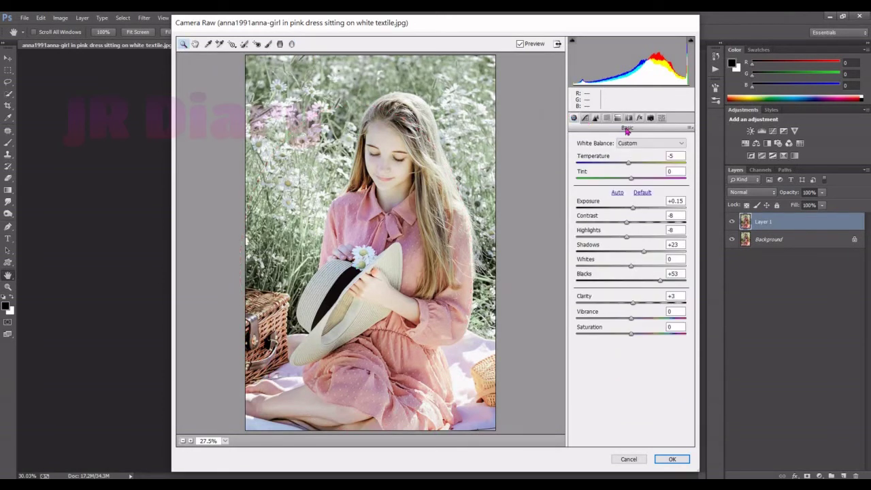
pyautogui.click(638, 118)
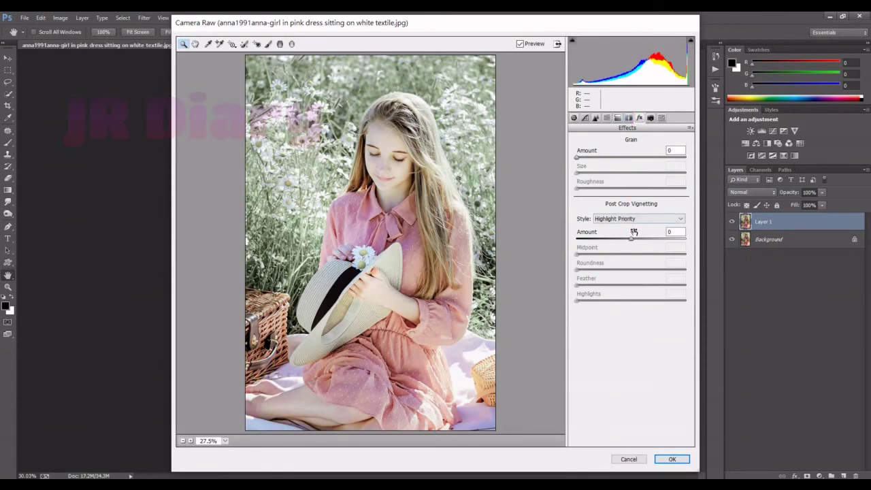
pyautogui.moveTo(632, 239)
pyautogui.mouseDown()
pyautogui.moveTo(613, 242)
pyautogui.moveTo(626, 255)
pyautogui.moveTo(616, 257)
pyautogui.moveTo(614, 241)
pyautogui.mouseUp()
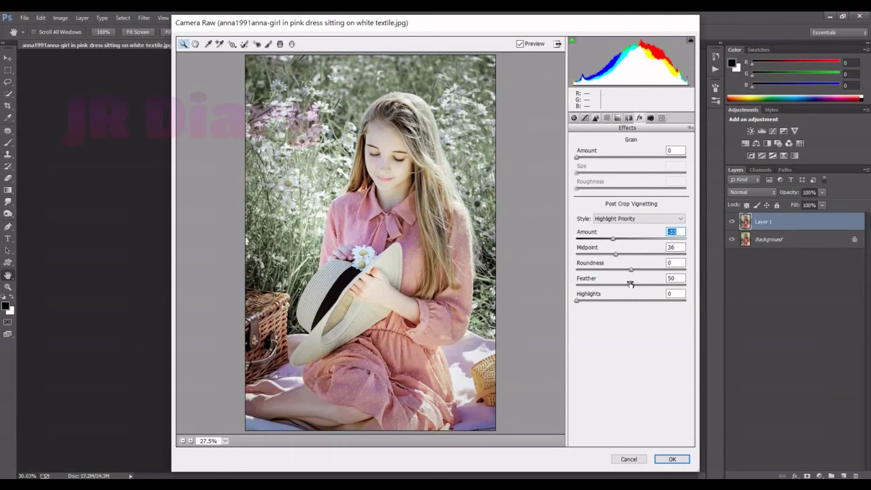
pyautogui.moveTo(631, 289); pyautogui.dragTo(646, 288)
pyautogui.moveTo(617, 259); pyautogui.dragTo(614, 241)
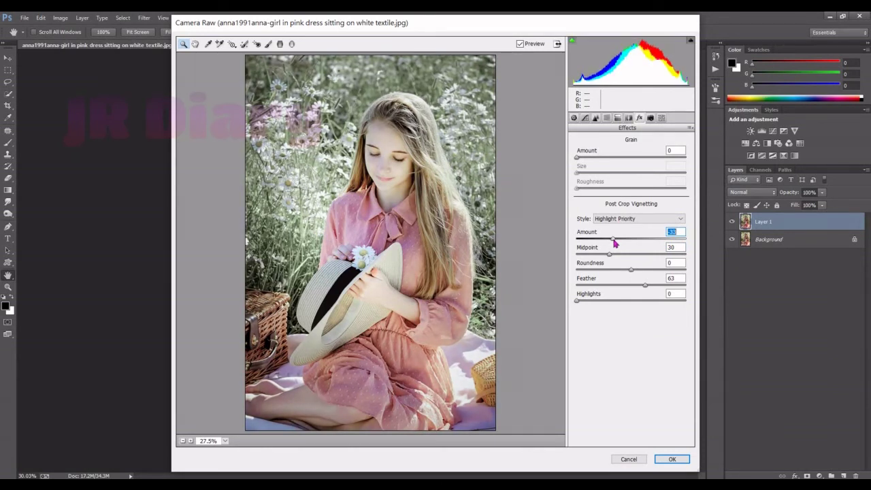
pyautogui.click(574, 117)
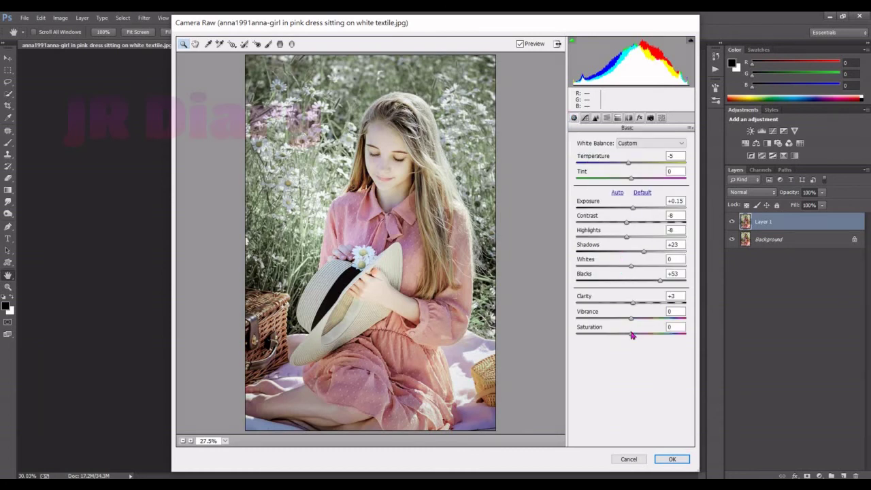
# Raise Saturation to +7, then cut HSL saturation to -78 for Greens and -31 for Yellows.
pyautogui.moveTo(631, 338); pyautogui.dragTo(636, 321)
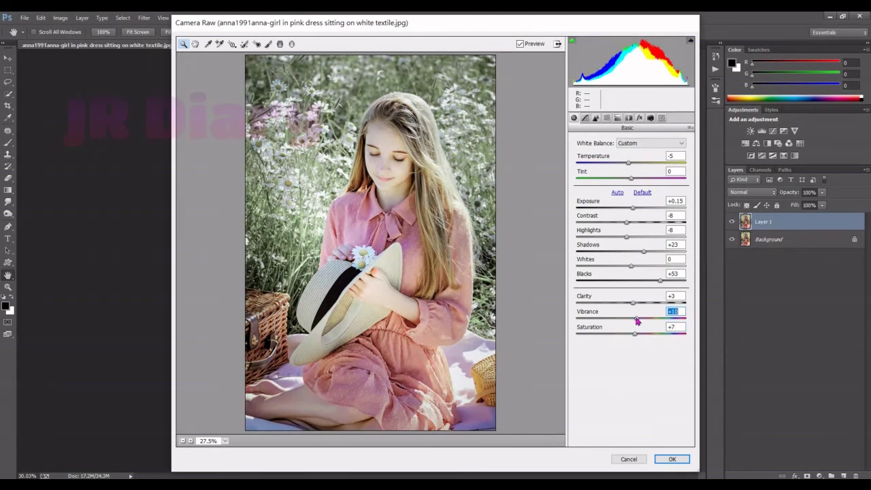
pyautogui.click(607, 120)
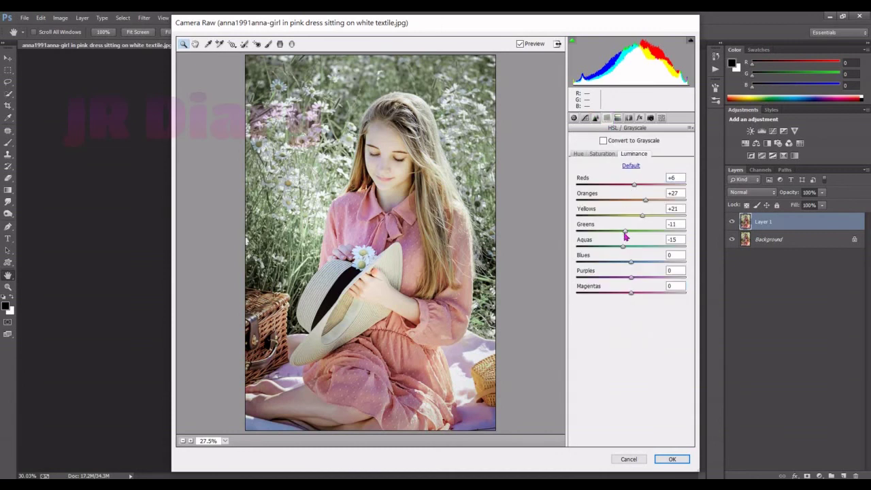
pyautogui.click(601, 154)
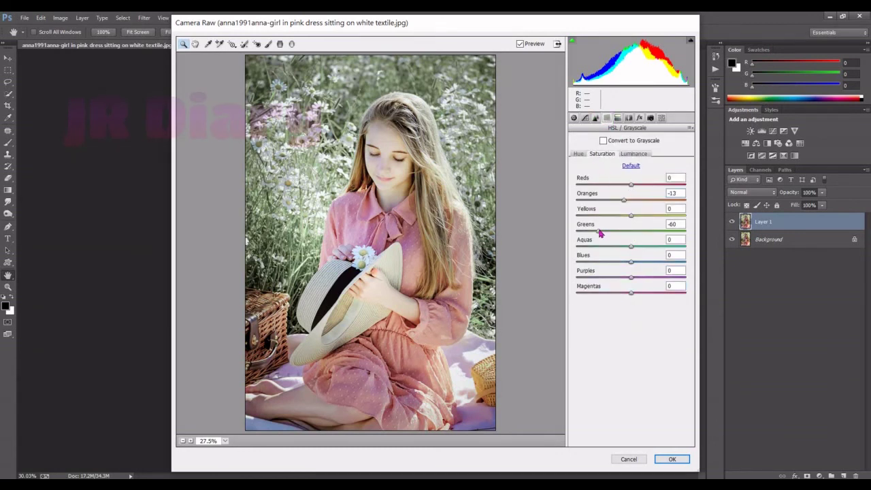
pyautogui.moveTo(599, 231); pyautogui.dragTo(588, 234)
pyautogui.moveTo(631, 216); pyautogui.dragTo(617, 218)
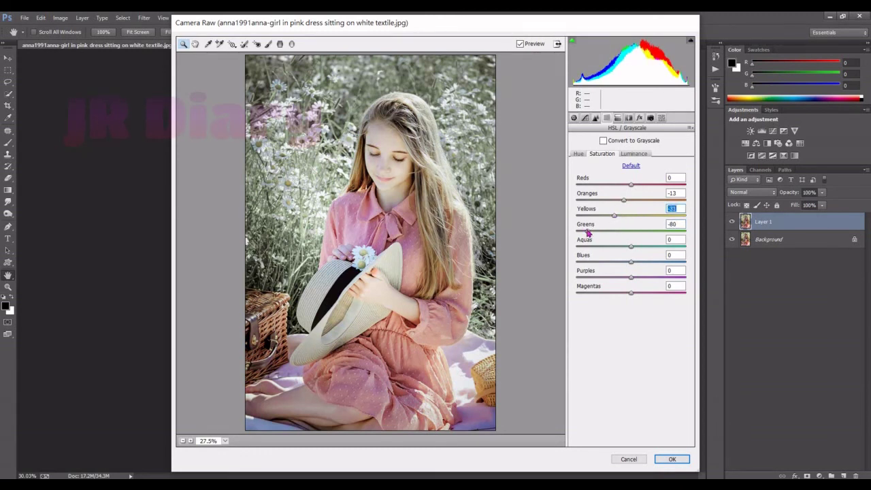
pyautogui.click(588, 233)
# Apply the grade to Layer 1 and toggle the layer twice to compare with the original.
pyautogui.click(672, 458)
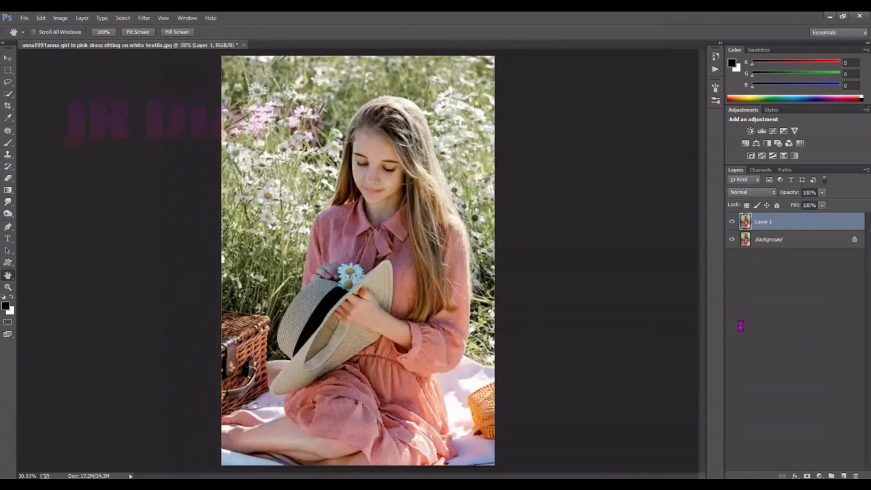
pyautogui.click(732, 222)
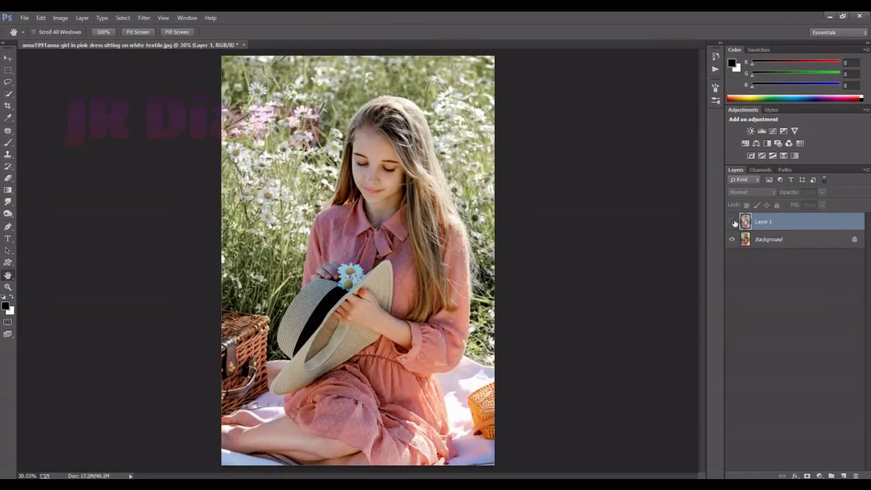
pyautogui.click(732, 222)
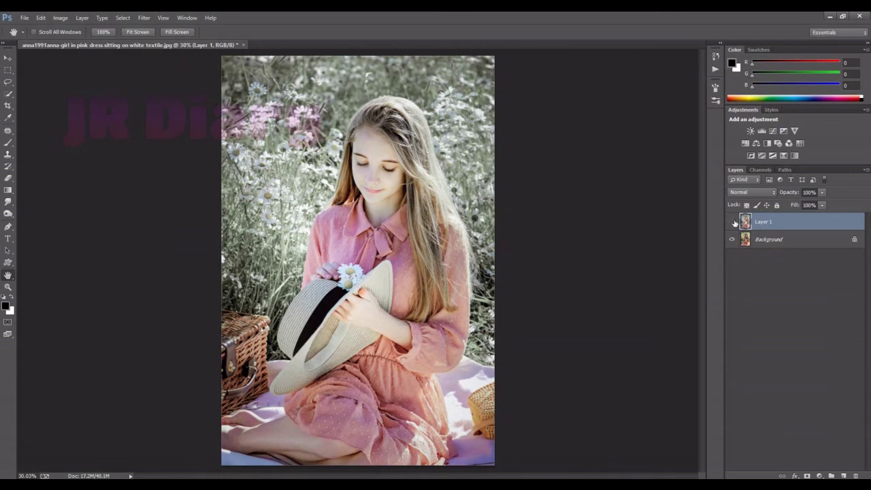
pyautogui.click(733, 222)
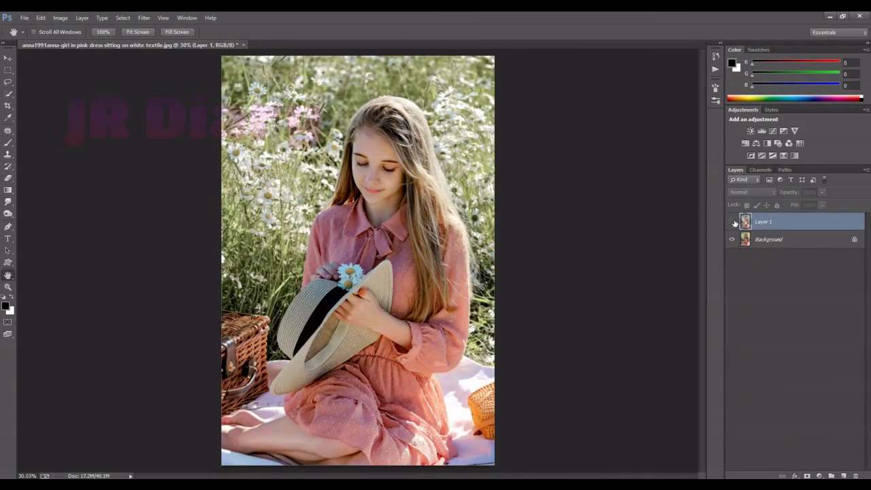
pyautogui.click(733, 222)
pyautogui.click(142, 18)
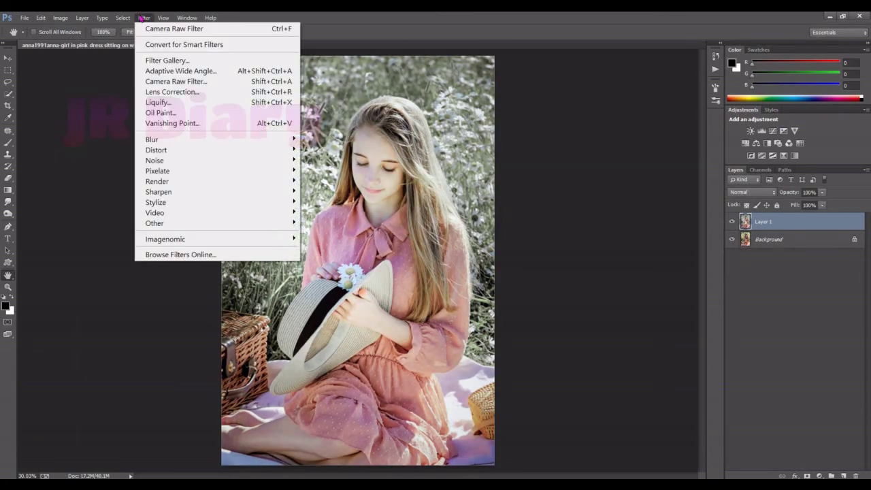
pyautogui.click(673, 255)
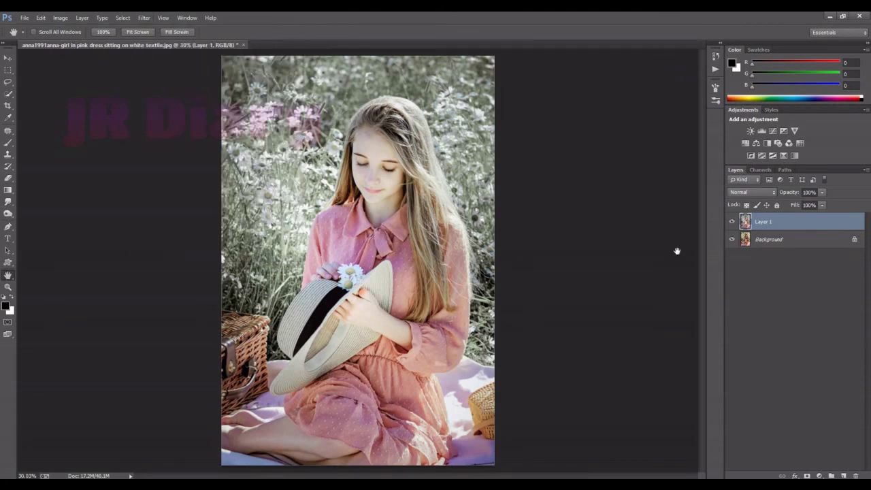